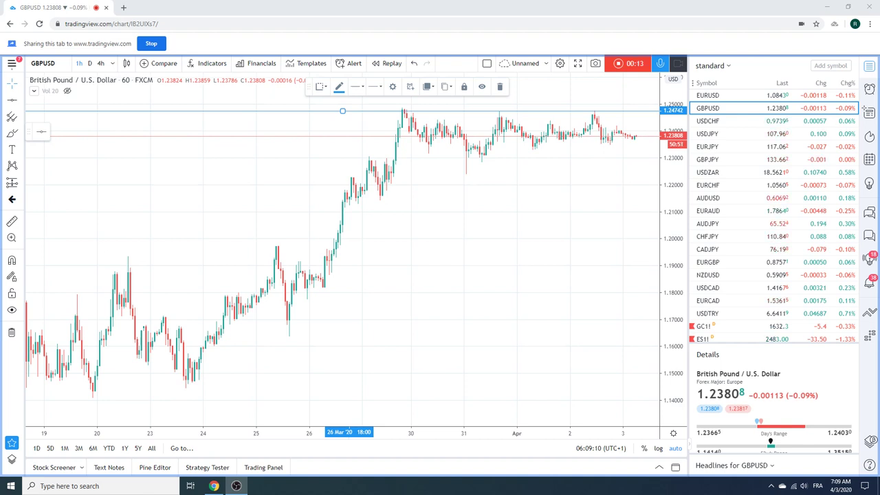
# Load the Light Crude Oil Futures (CL1!) chart from further down the watchlist.
pyautogui.scroll(-2, 774, 206)
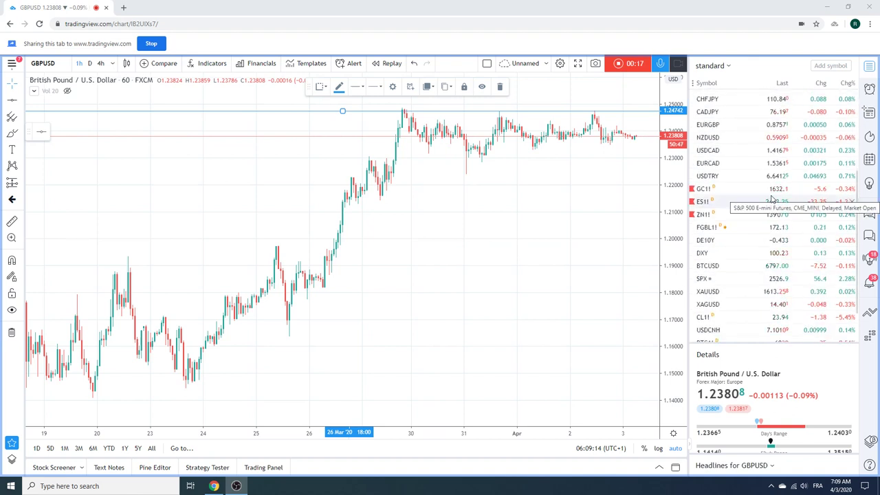
pyautogui.click(722, 319)
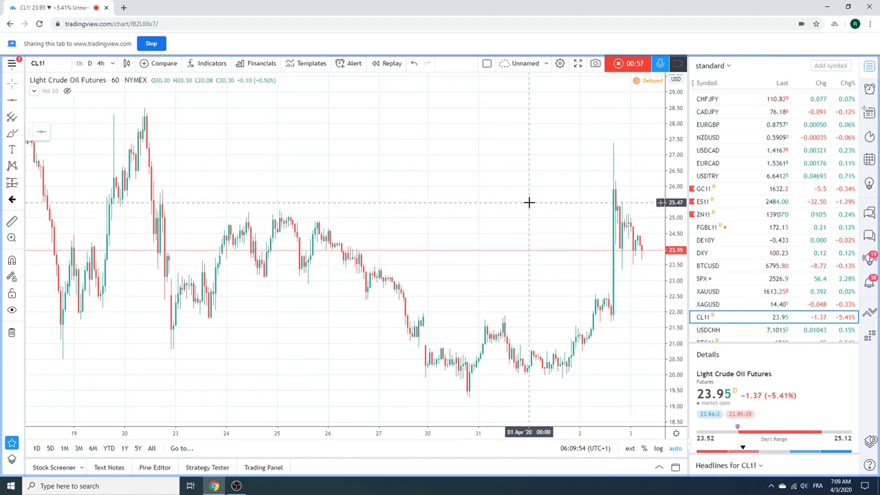
# Put CL1! on 1D candles, zoomed to August 2019 through April 2020.
pyautogui.click(90, 63)
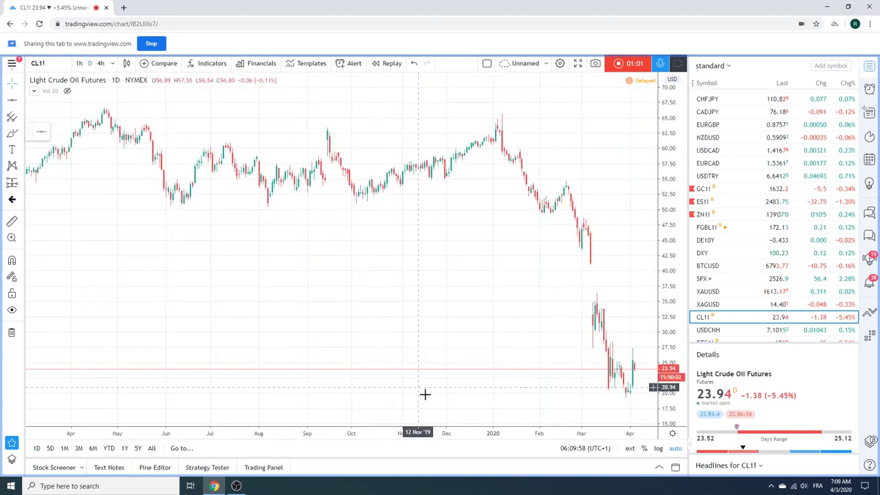
pyautogui.scroll(2, 430, 395)
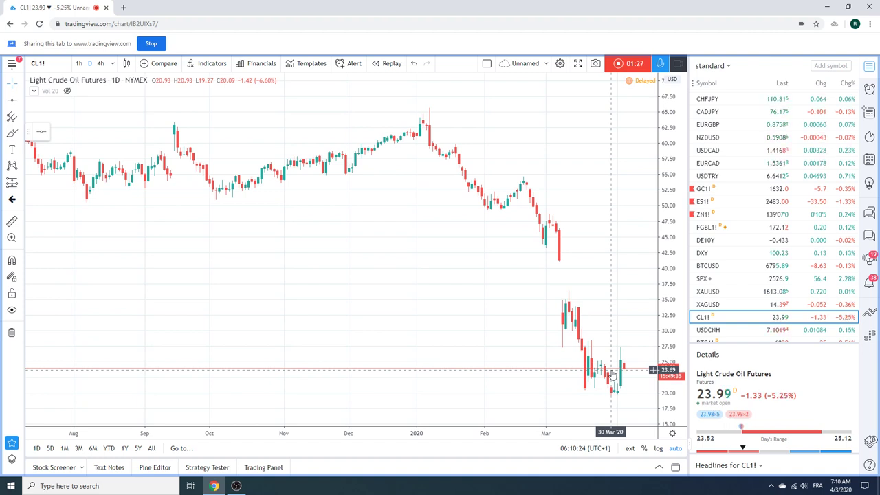
# Show ES1! on 4-hour candles, framed from February to early April 2020.
pyautogui.click(704, 205)
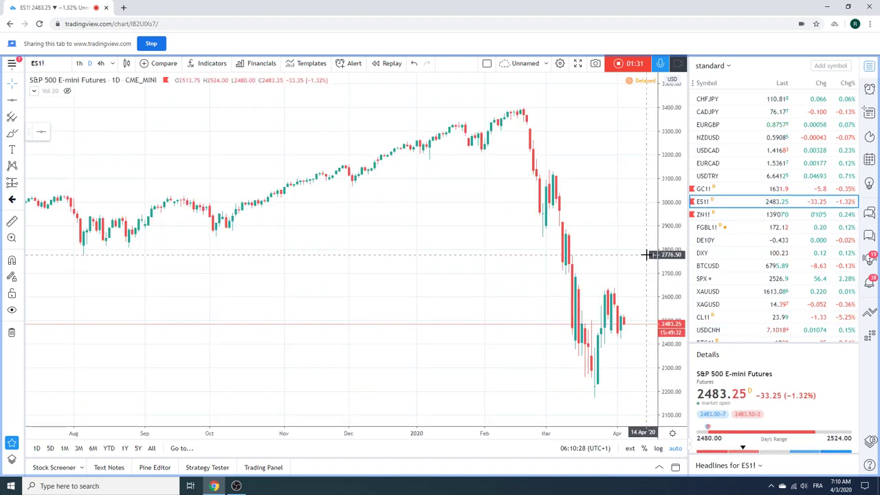
pyautogui.scroll(2, 310, 249)
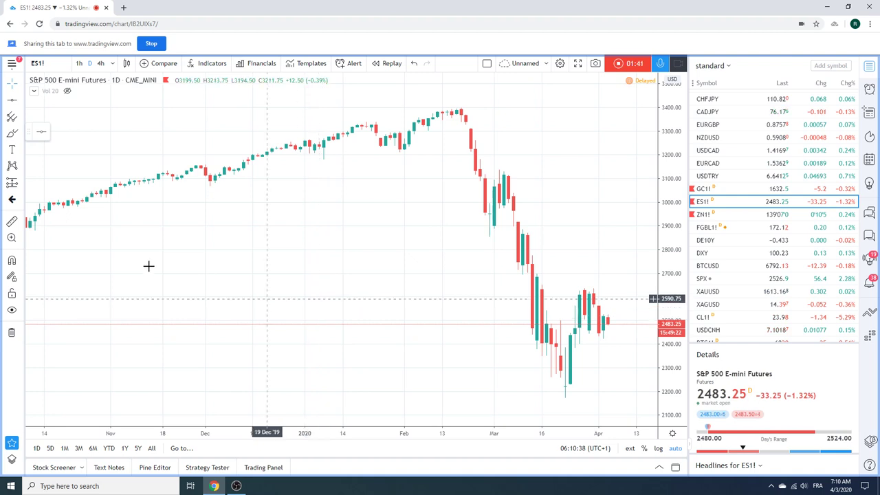
pyautogui.click(101, 63)
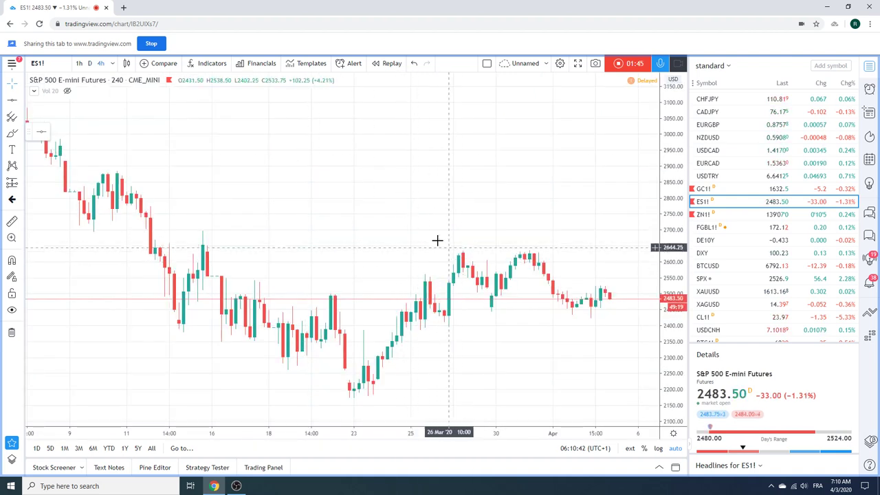
pyautogui.scroll(-3, 436, 253)
pyautogui.scroll(-3, 437, 253)
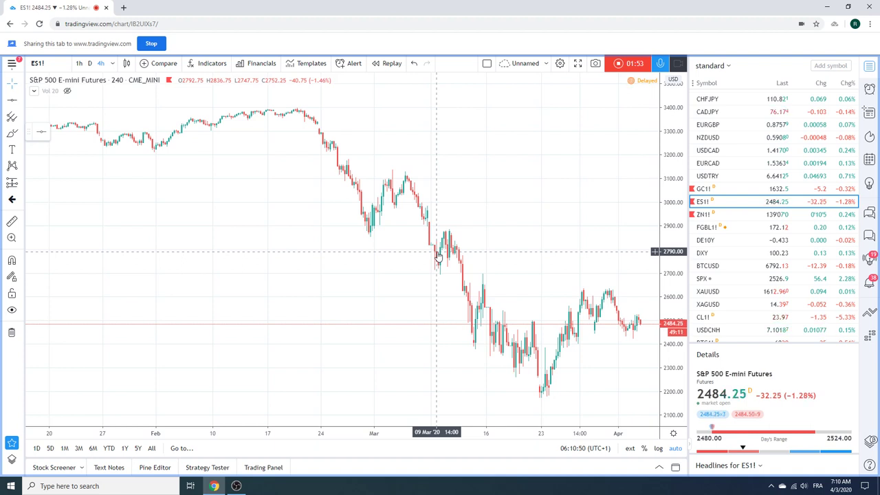
pyautogui.scroll(2, 436, 256)
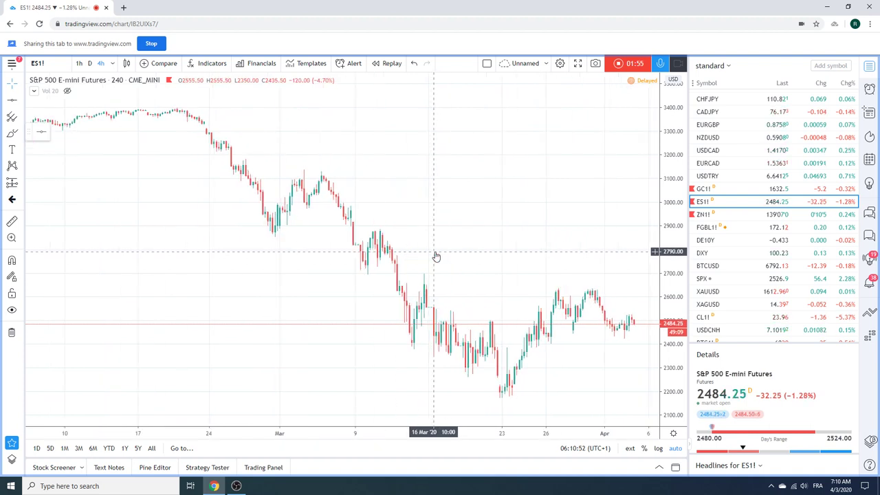
pyautogui.scroll(-1, 436, 255)
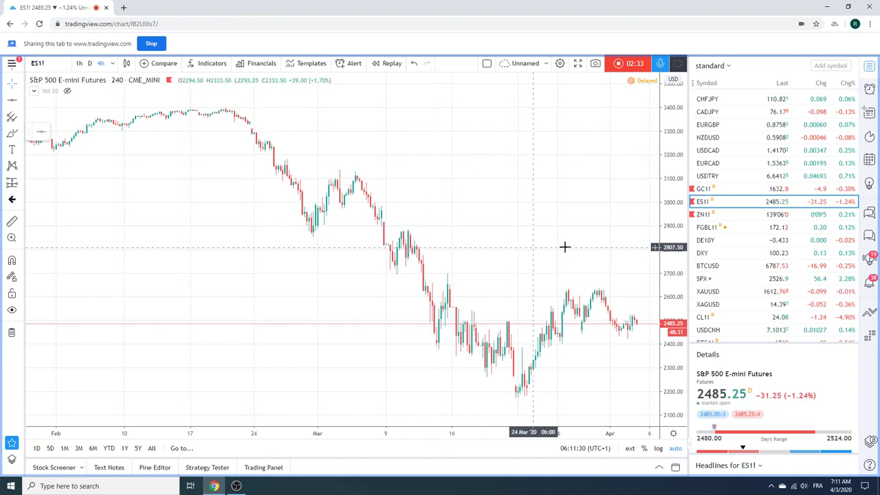
pyautogui.scroll(3, 735, 227)
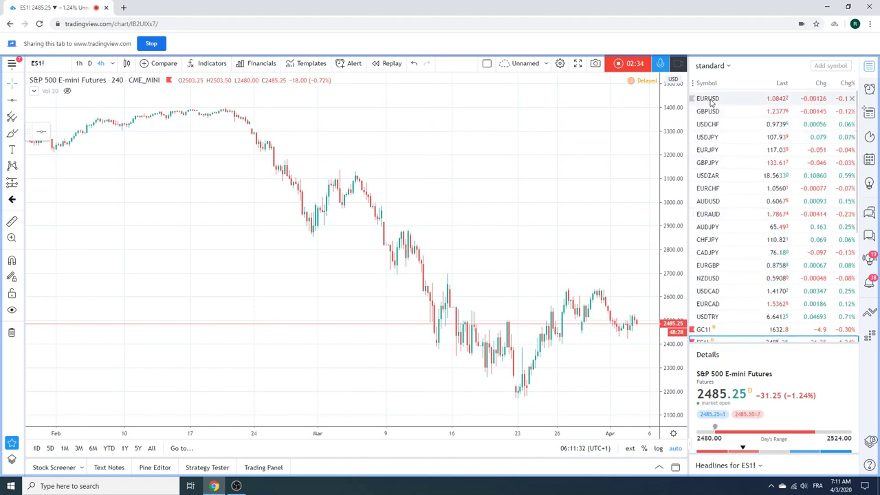
# Check EURUSD on 1h then 1D candles, then load the daily USDCHF chart.
pyautogui.click(712, 98)
pyautogui.scroll(2, 563, 198)
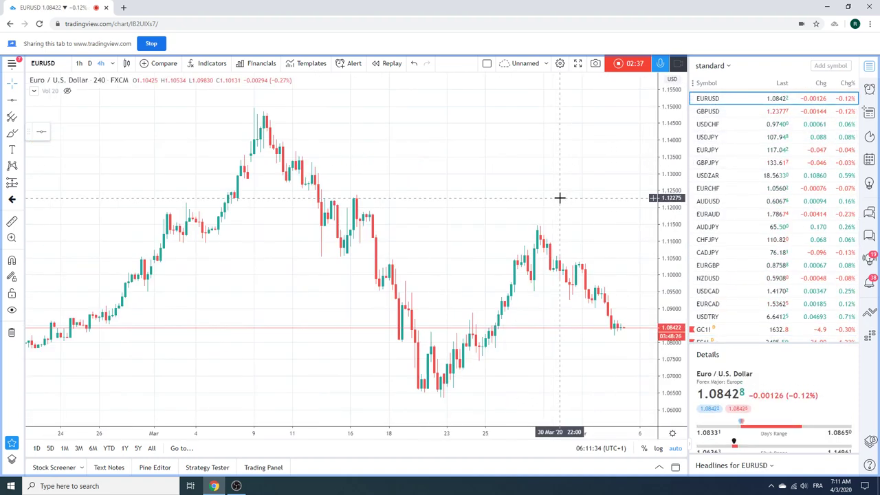
pyautogui.click(79, 63)
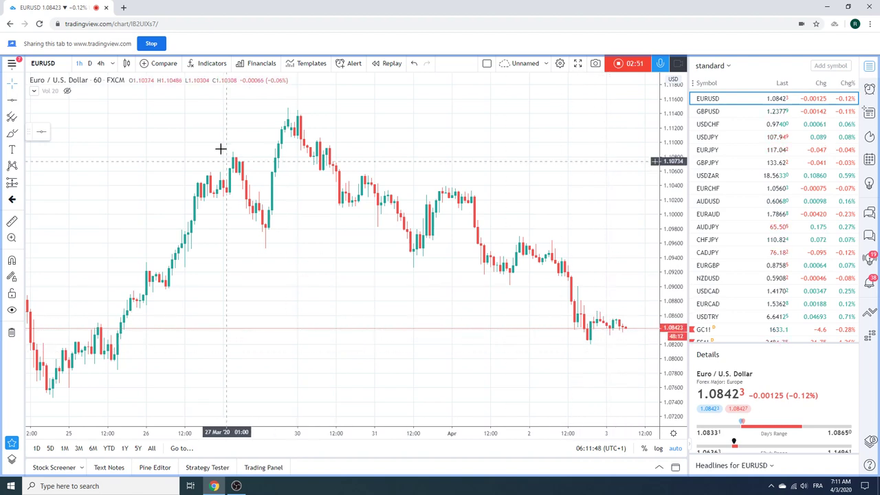
pyautogui.click(90, 64)
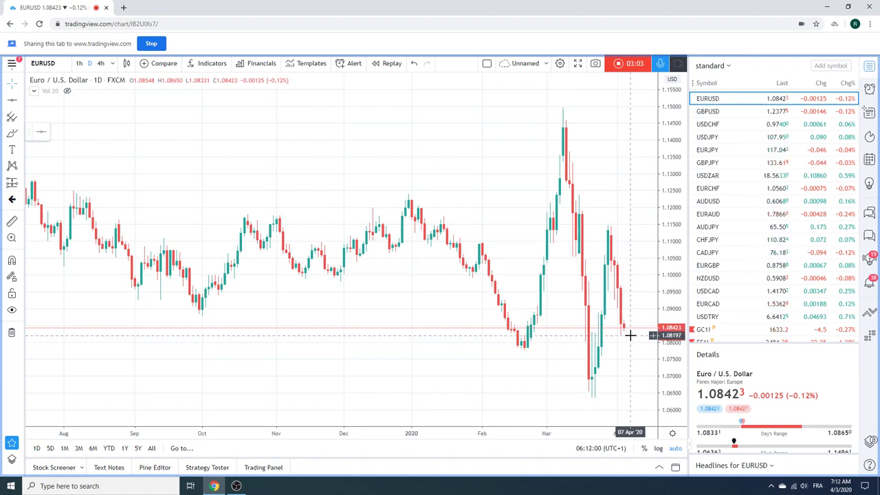
pyautogui.click(711, 125)
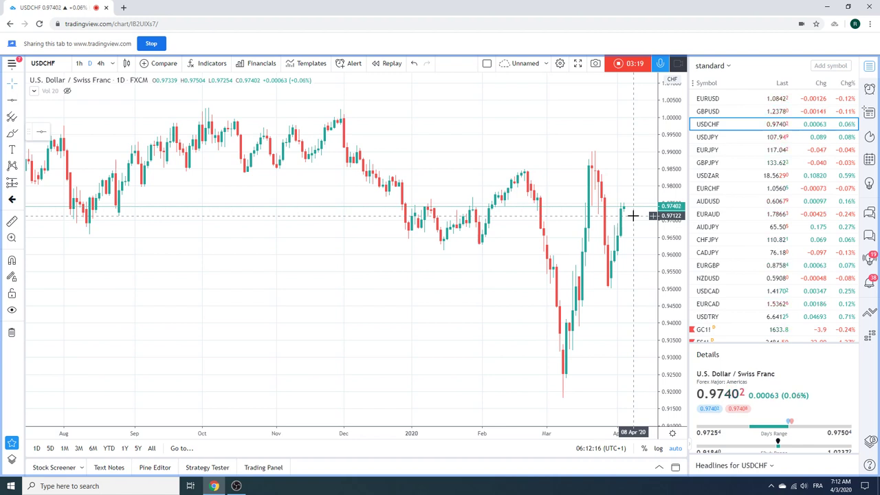
# Load the USDJPY daily chart and hide its rising trend line.
pyautogui.click(708, 137)
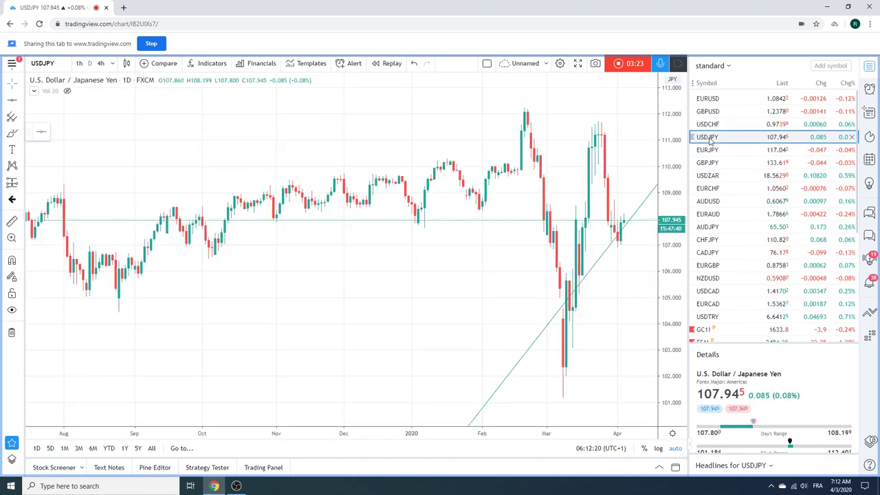
pyautogui.rightClick(596, 266)
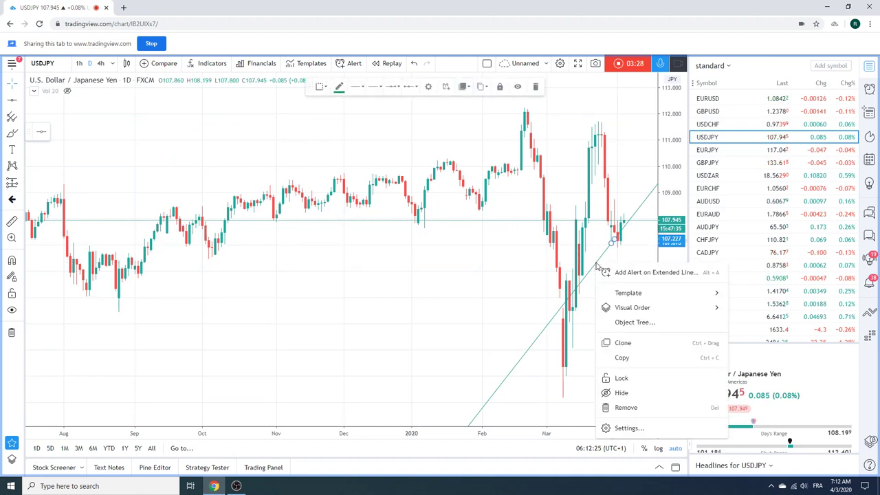
pyautogui.click(652, 393)
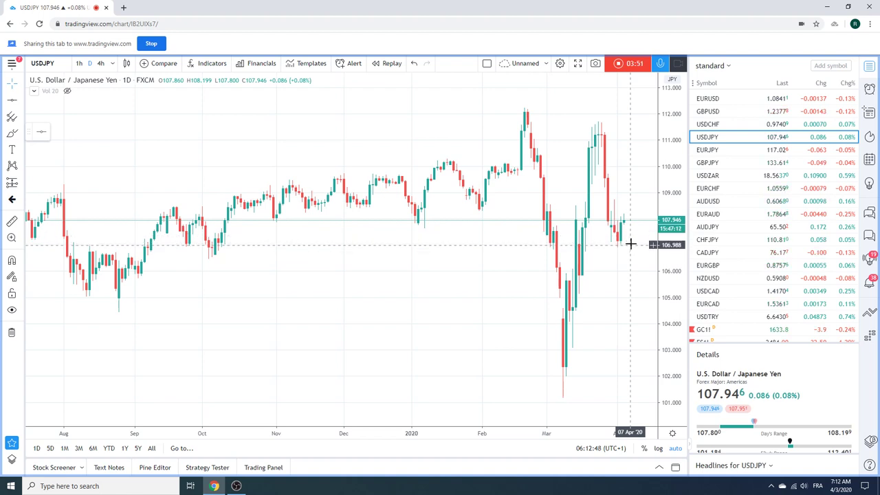
# Look at EURJPY daily, then load the GBPJPY daily chart.
pyautogui.click(709, 150)
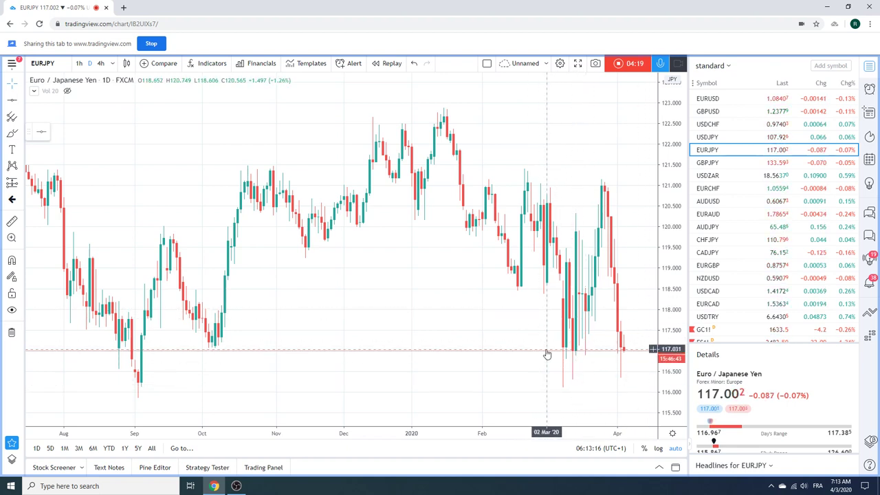
pyautogui.click(704, 162)
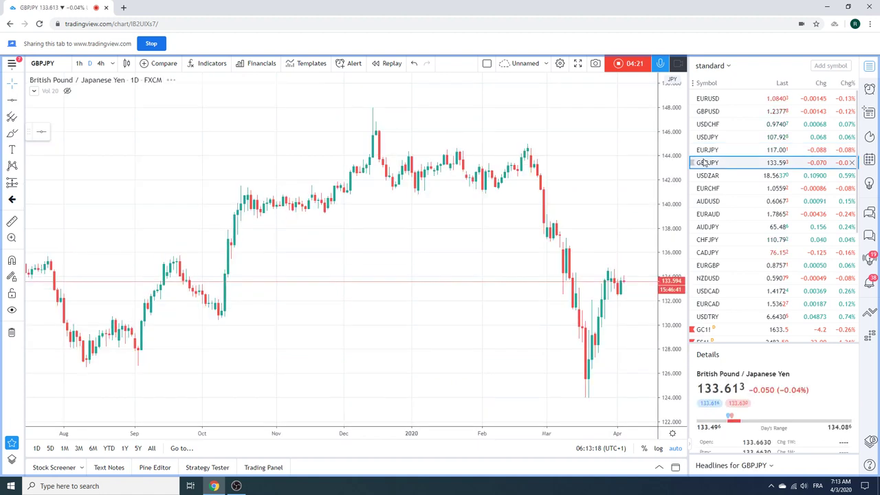
# Set GBPJPY to 4h candles, then load the GBPUSD 4-hour chart.
pyautogui.click(101, 64)
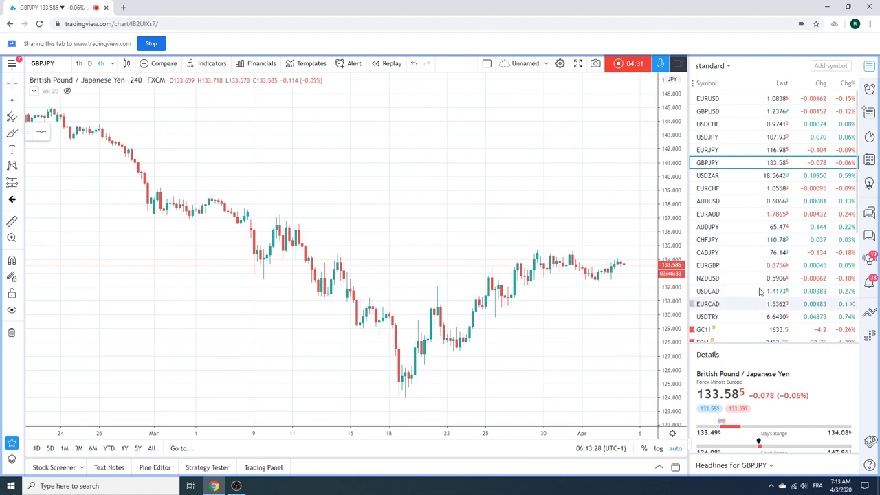
pyautogui.click(709, 112)
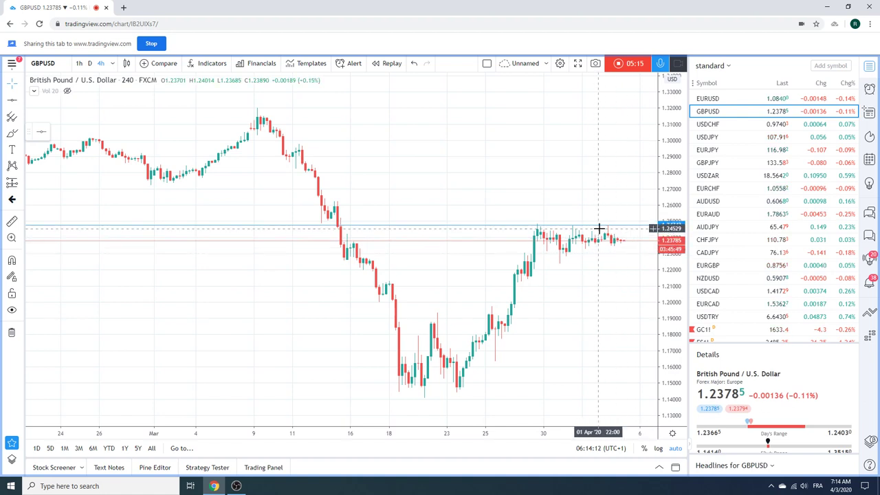
# Load the 4-hour Euro / British Pound (EURGBP) chart from the watchlist.
pyautogui.click(715, 264)
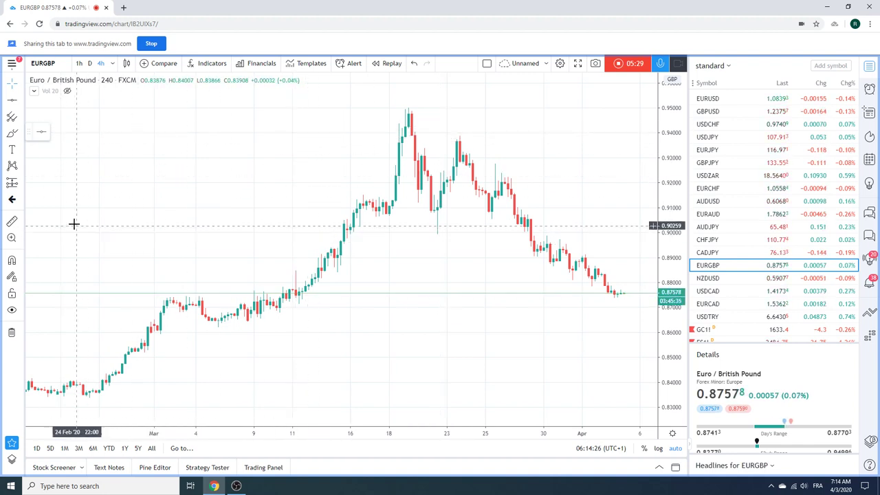
# Draw a descending extended line from the late-March high to the April highs, then use 1h candles.
pyautogui.click(21, 102)
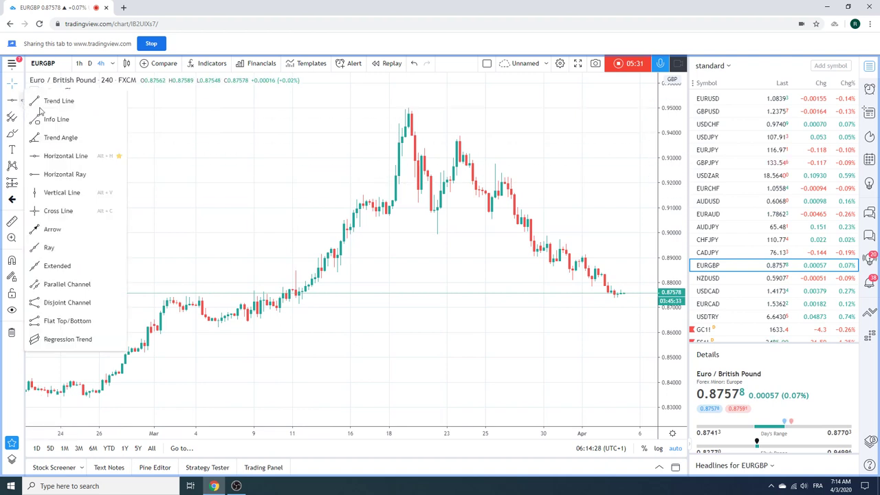
pyautogui.click(59, 266)
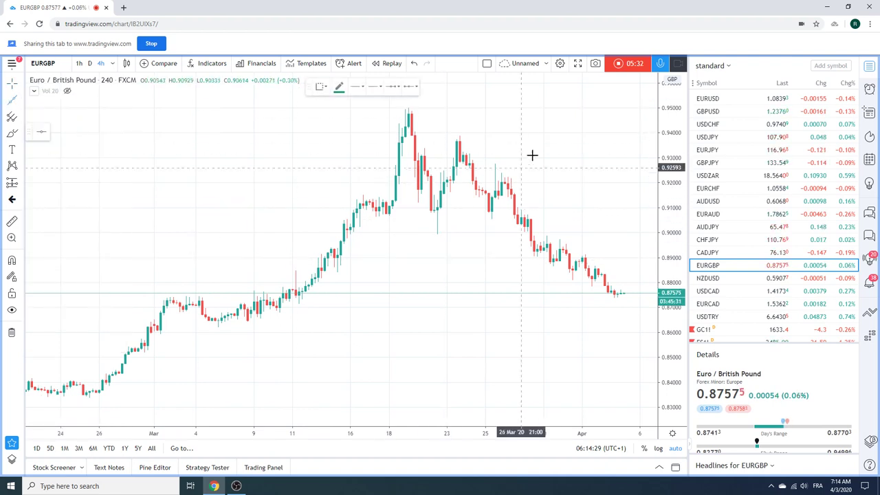
pyautogui.click(495, 163)
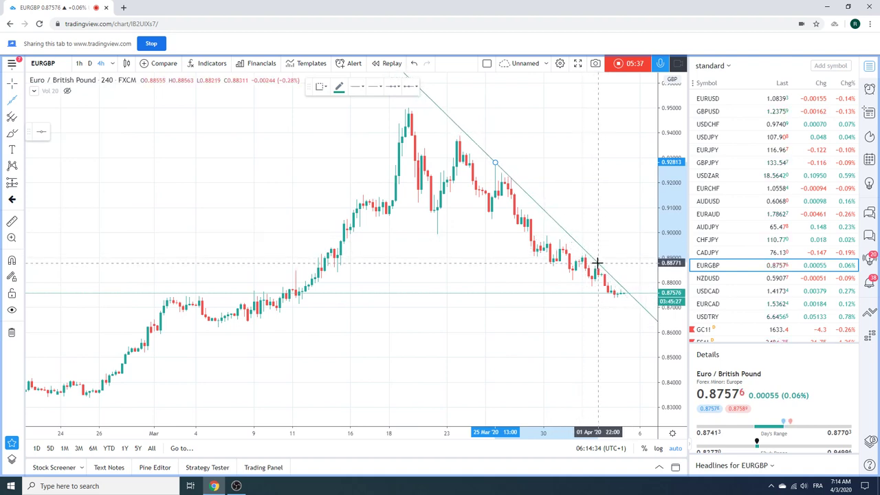
pyautogui.click(596, 264)
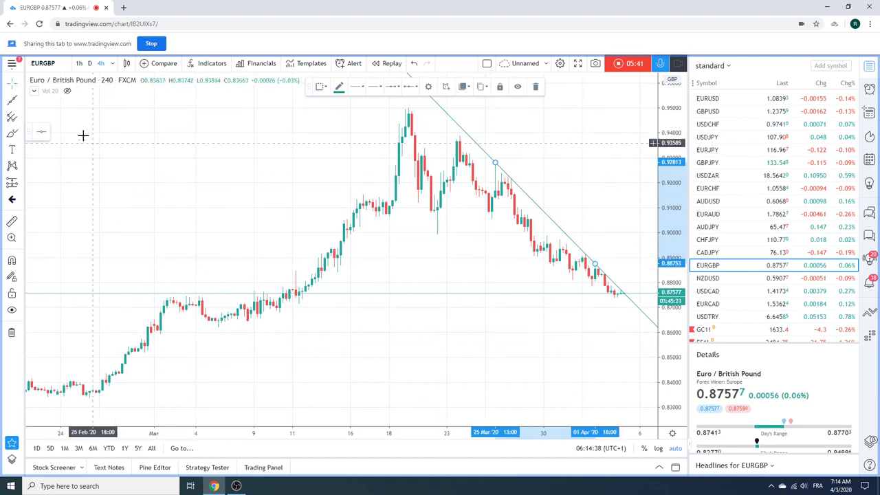
pyautogui.click(80, 65)
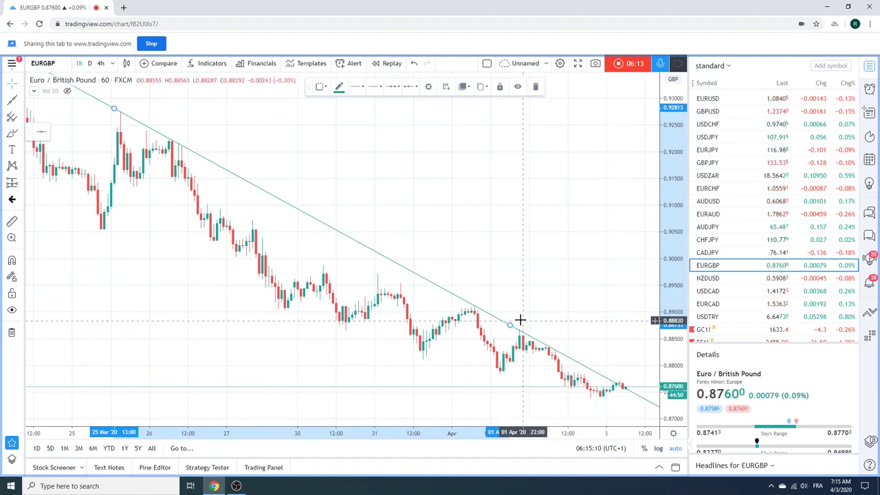
# Review NZDUSD and AUDJPY, then load the 1-hour Gold Futures (GC1!) chart.
pyautogui.click(719, 280)
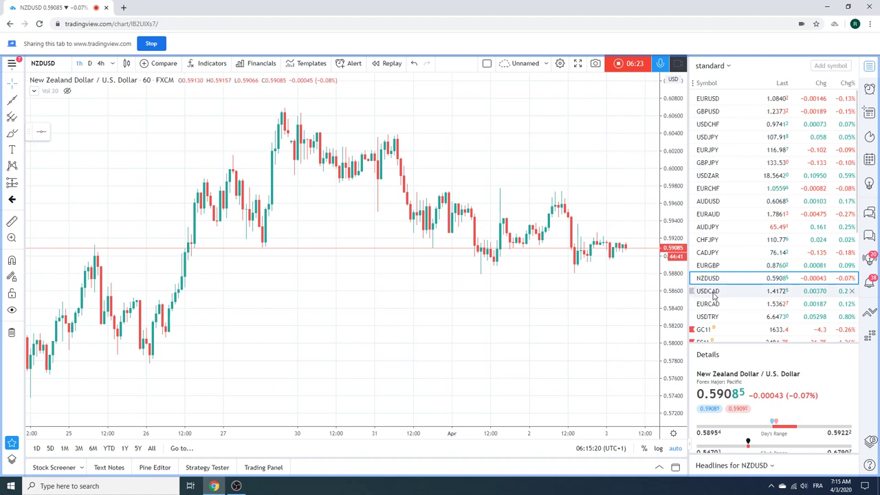
pyautogui.click(715, 234)
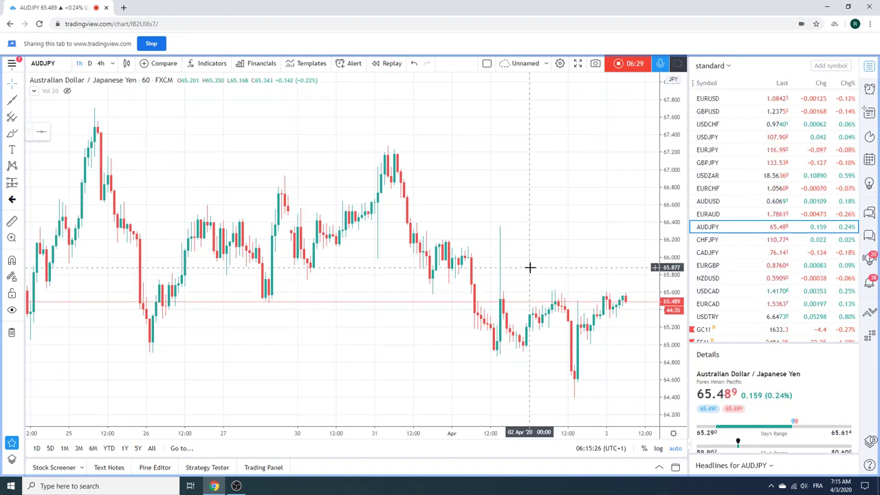
pyautogui.scroll(-3, 529, 267)
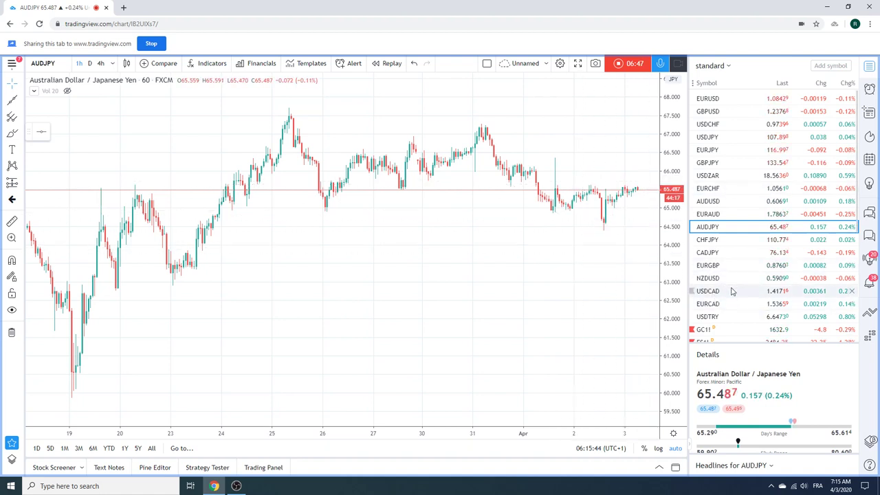
pyautogui.click(724, 330)
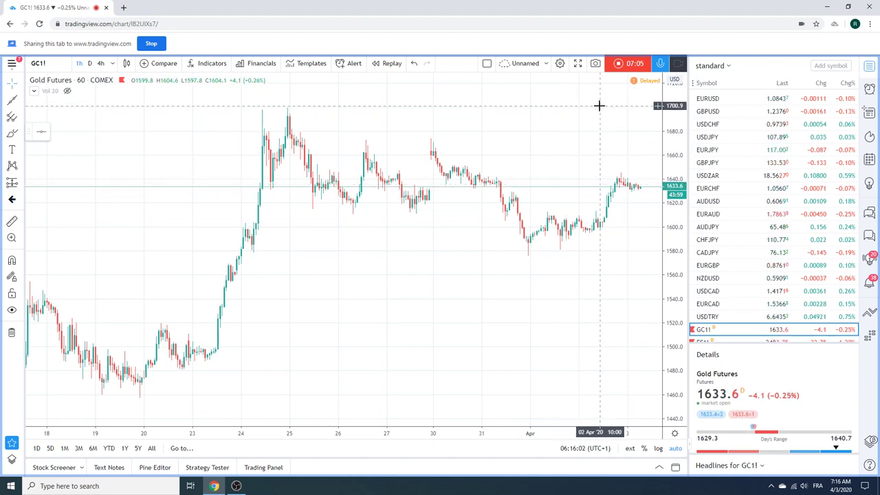
# View Gold Futures zoomed in on the daily interval, then switch to the ZN1! 10 Year T-Note chart.
pyautogui.scroll(-3, 563, 125)
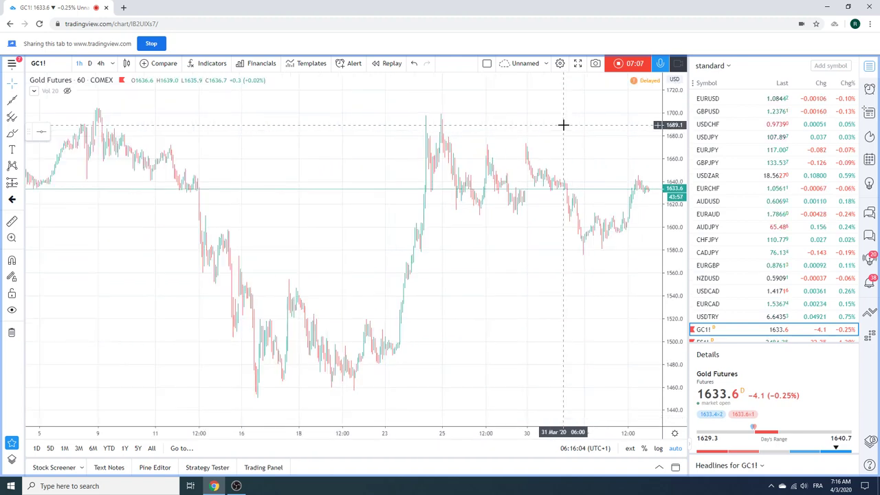
pyautogui.scroll(3, 563, 124)
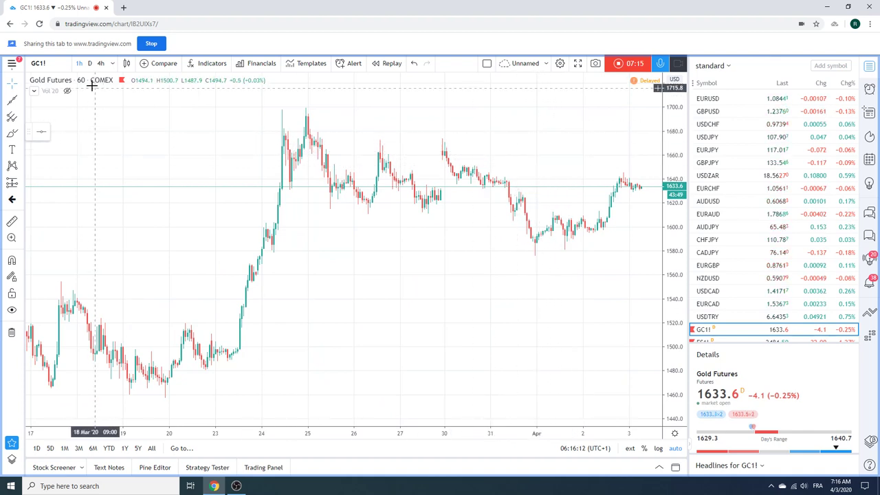
pyautogui.click(90, 63)
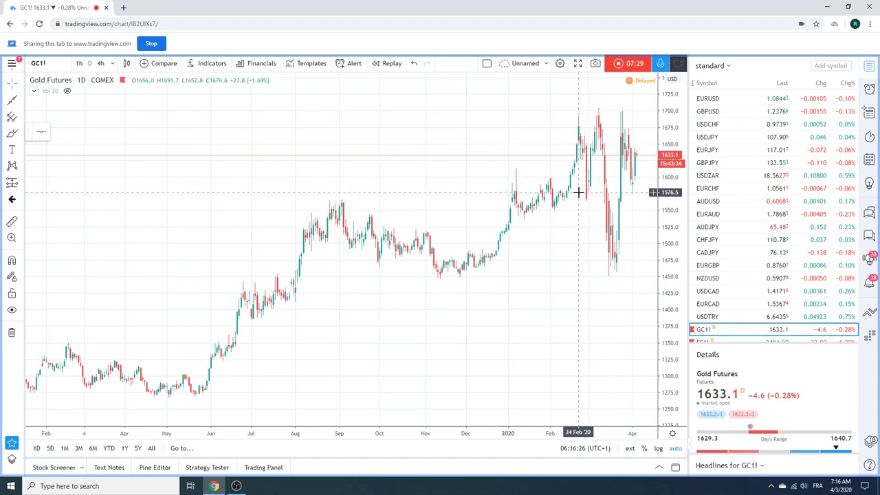
pyautogui.scroll(2, 519, 241)
pyautogui.scroll(2, 519, 241)
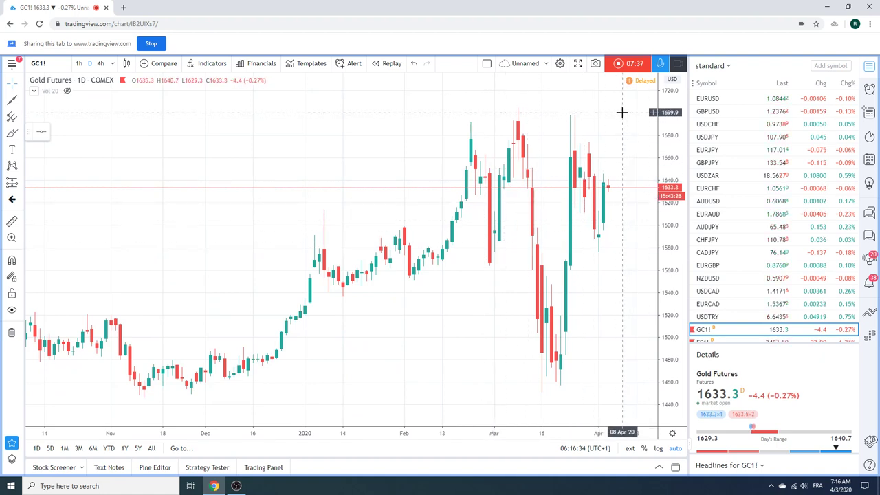
pyautogui.scroll(-3, 743, 192)
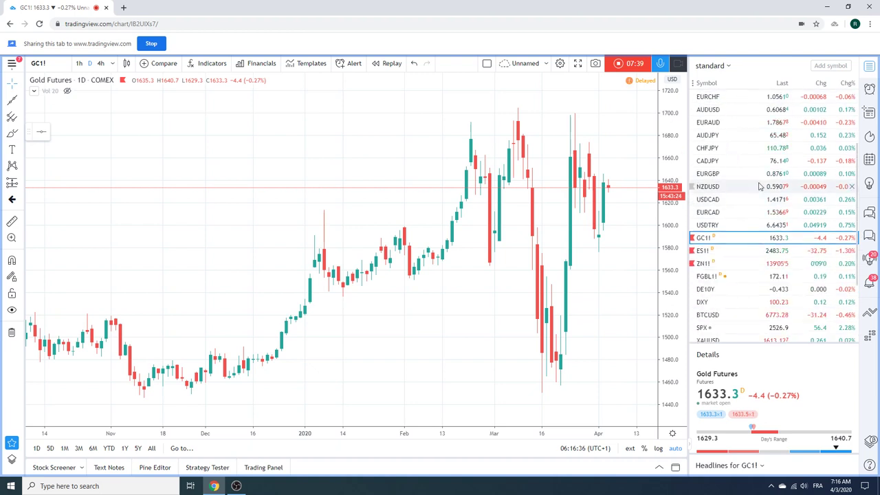
pyautogui.click(733, 264)
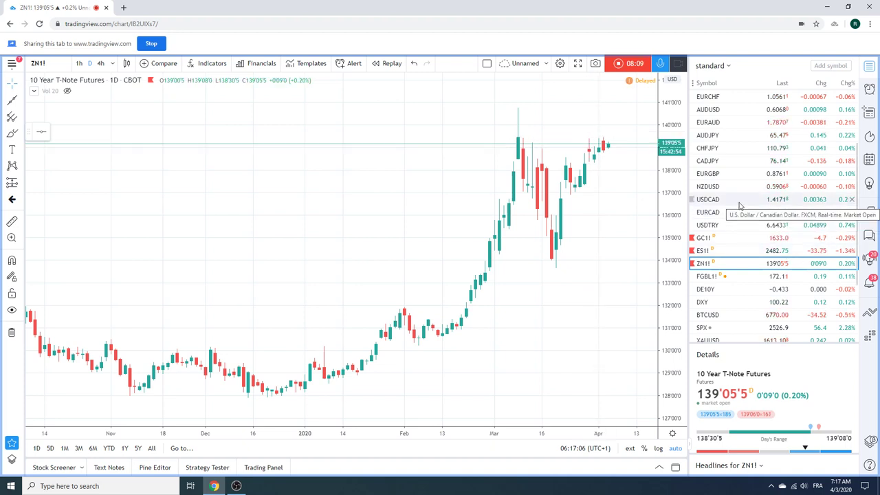
# Review the FGBL1! Euro Bund chart, then switch to USDNOK, trading near 10.4377.
pyautogui.click(722, 278)
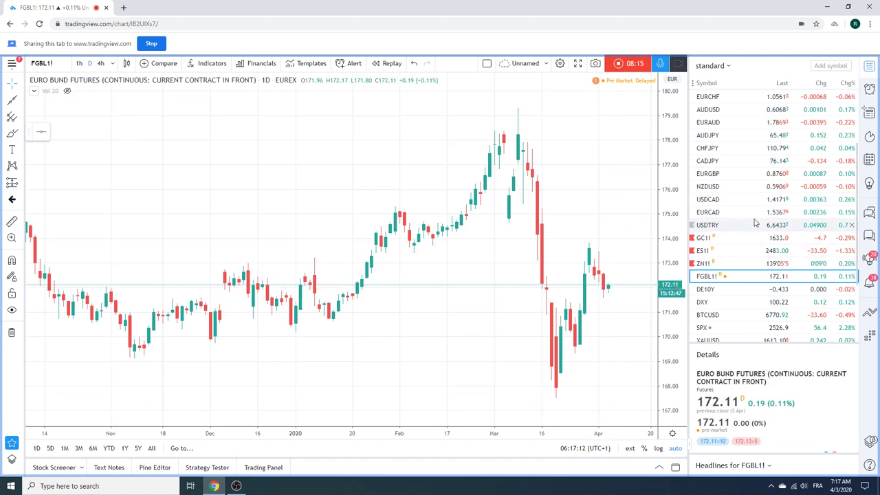
pyautogui.scroll(-3, 753, 220)
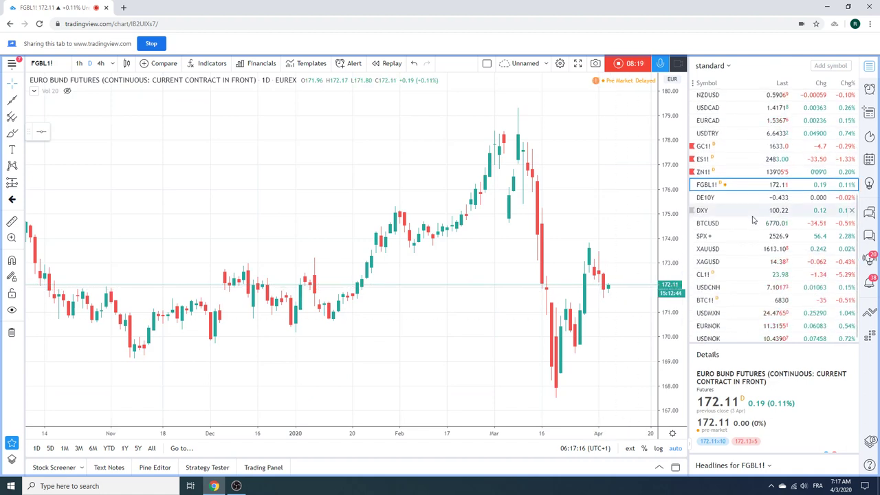
pyautogui.click(717, 337)
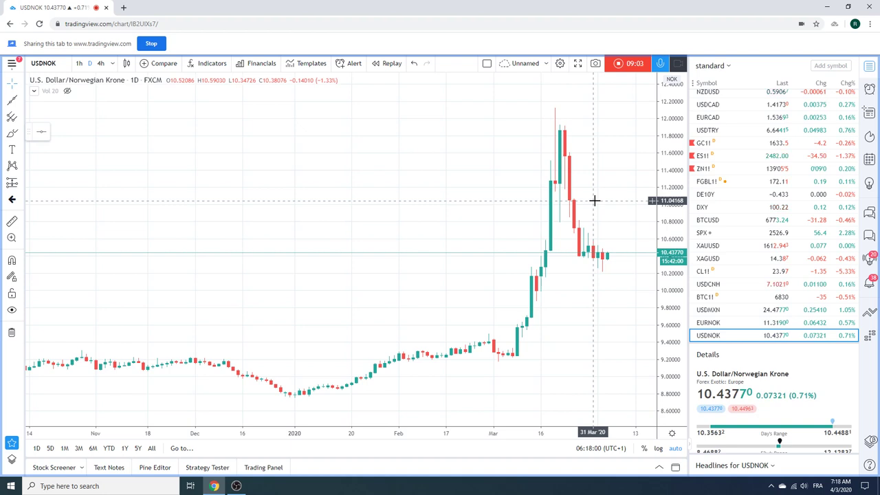
pyautogui.scroll(-1, 746, 200)
pyautogui.scroll(2, 747, 200)
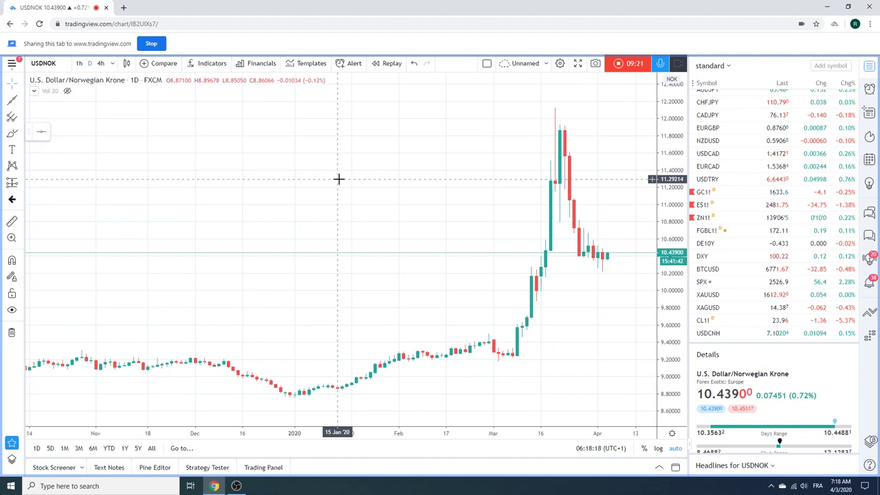
pyautogui.scroll(3, 338, 178)
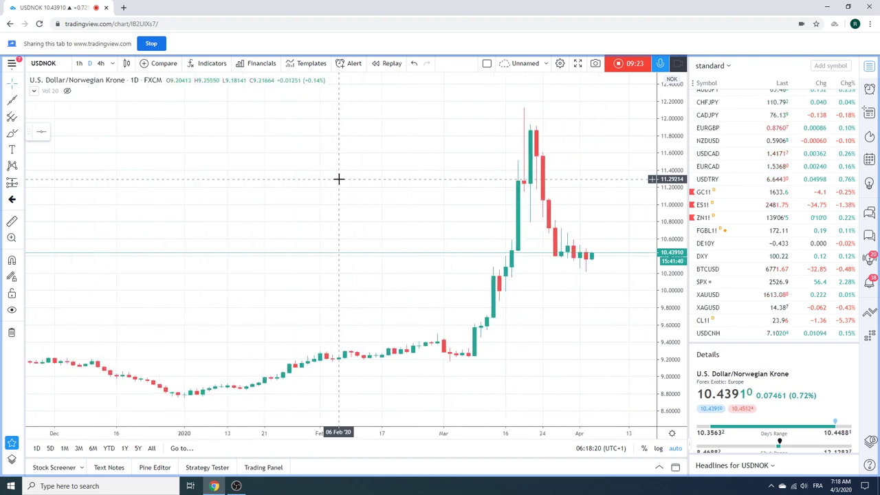